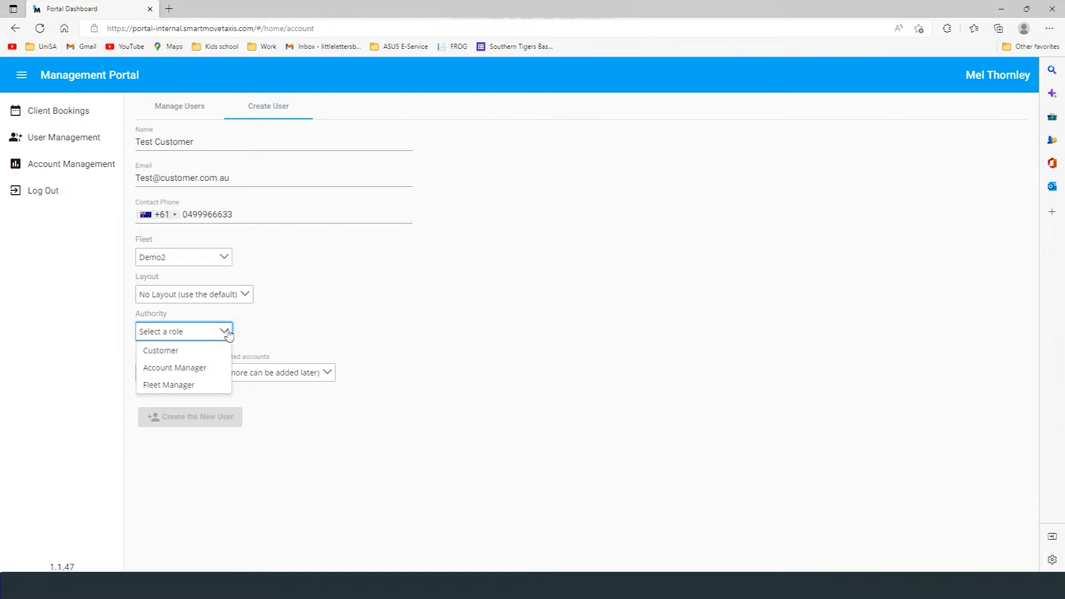
# Give the new user Customer authority with Physio Alive Aldinga Demo as the initial account, and create the user.
pyautogui.click(219, 351)
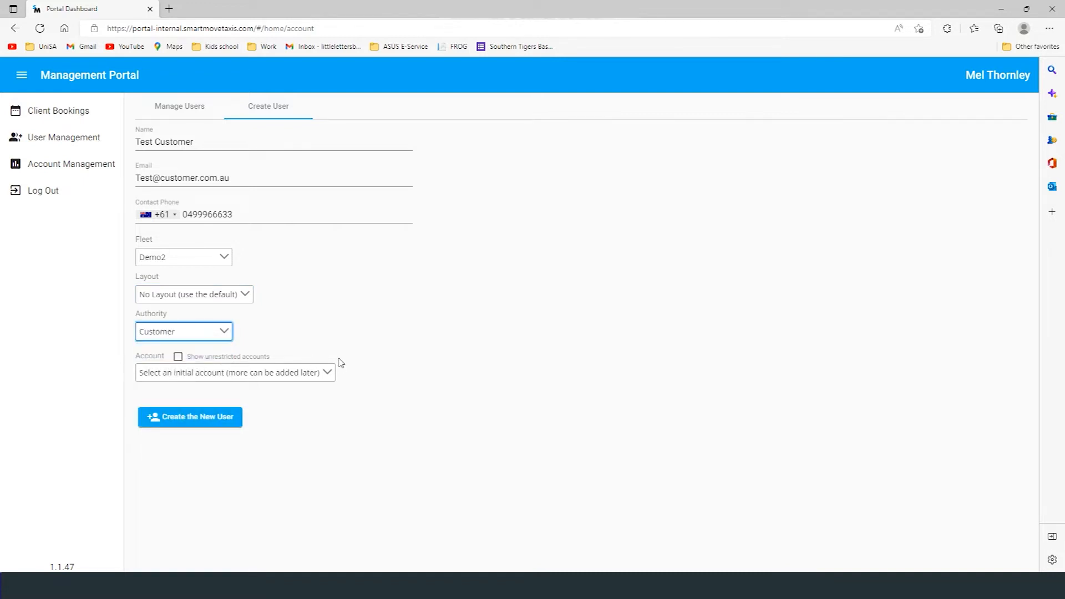
pyautogui.click(331, 373)
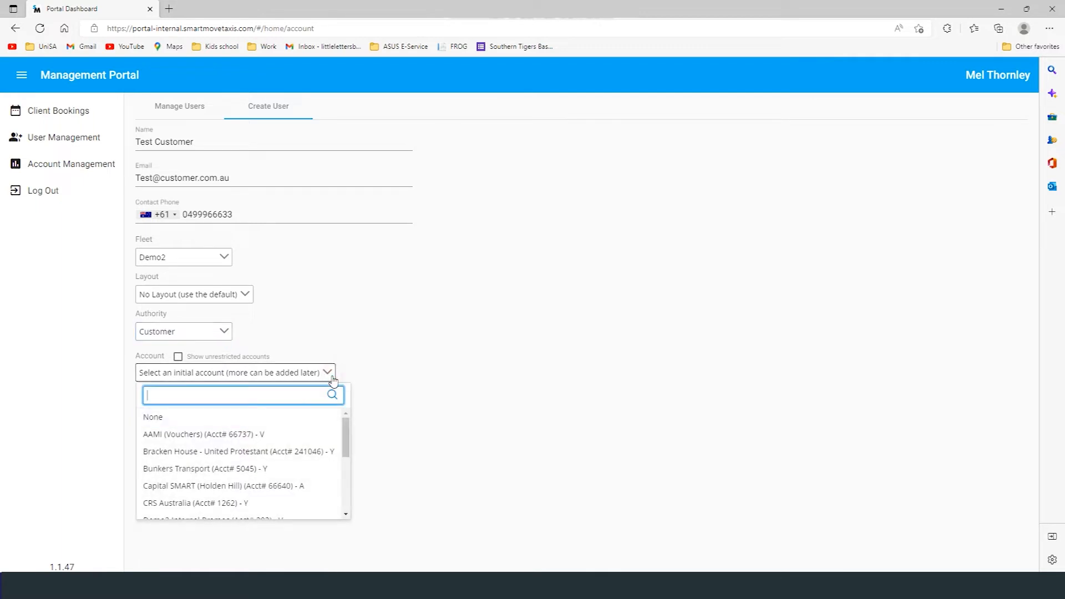
pyautogui.scroll(-3, 327, 444)
pyautogui.click(306, 482)
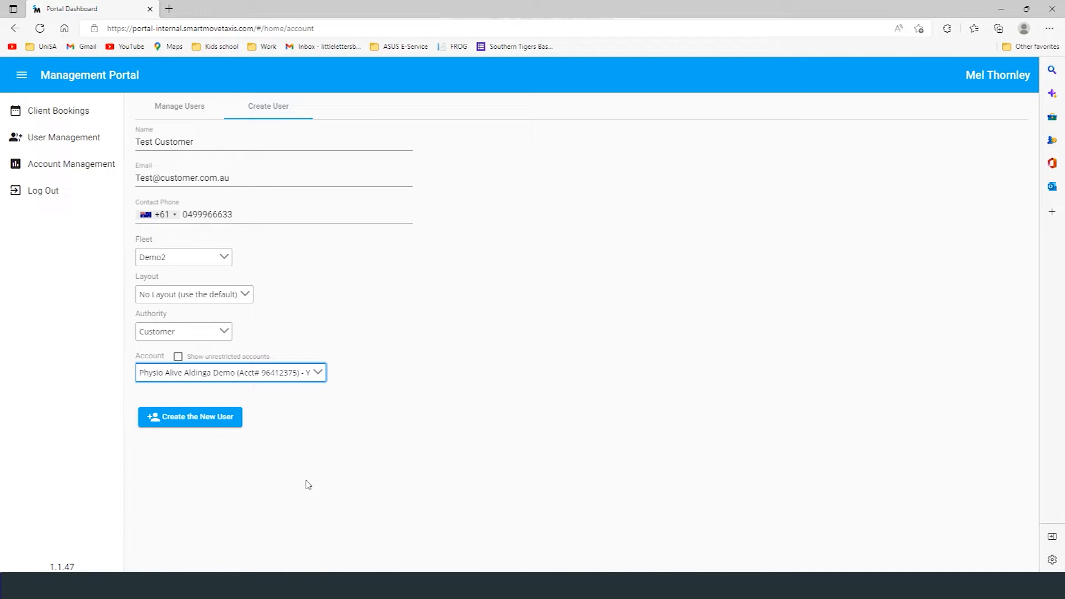
pyautogui.click(230, 420)
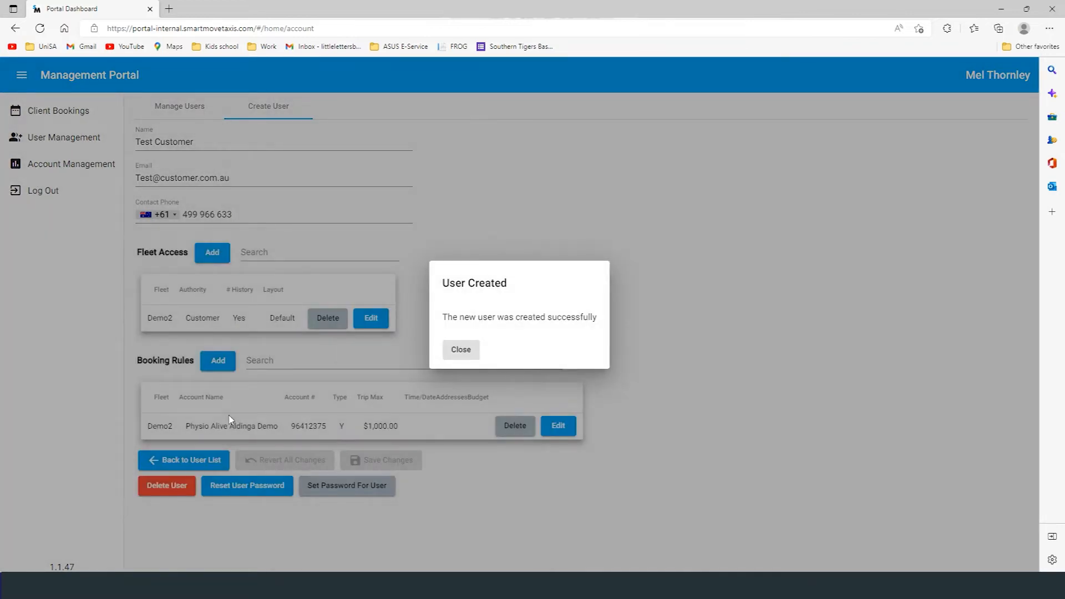
pyautogui.click(460, 351)
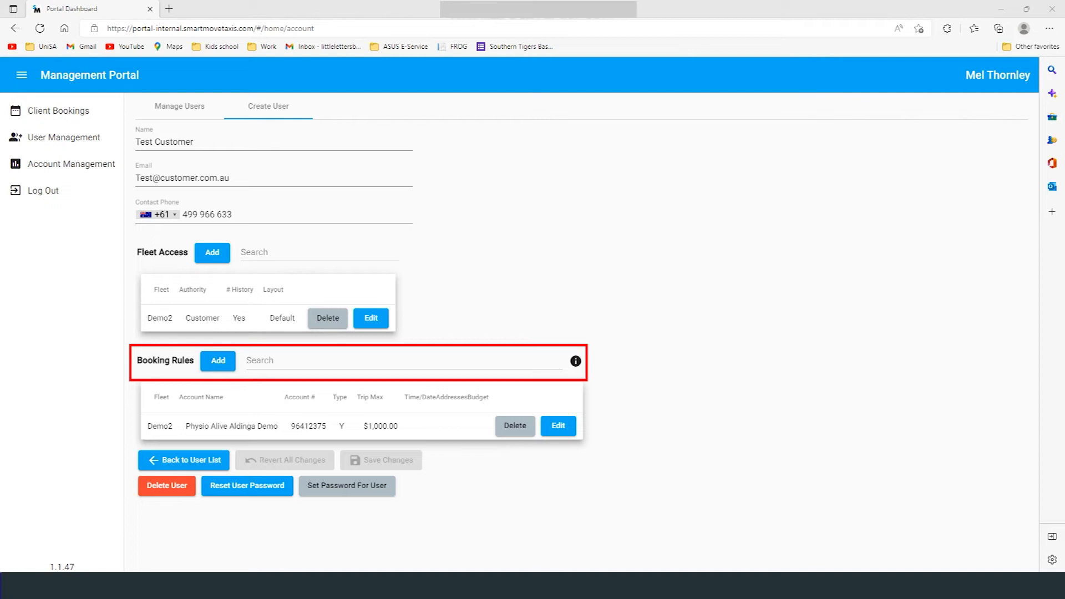
# Open the user's Physio Alive Aldinga Demo booking rule for editing and set the per trip maximum to $20.
pyautogui.click(220, 364)
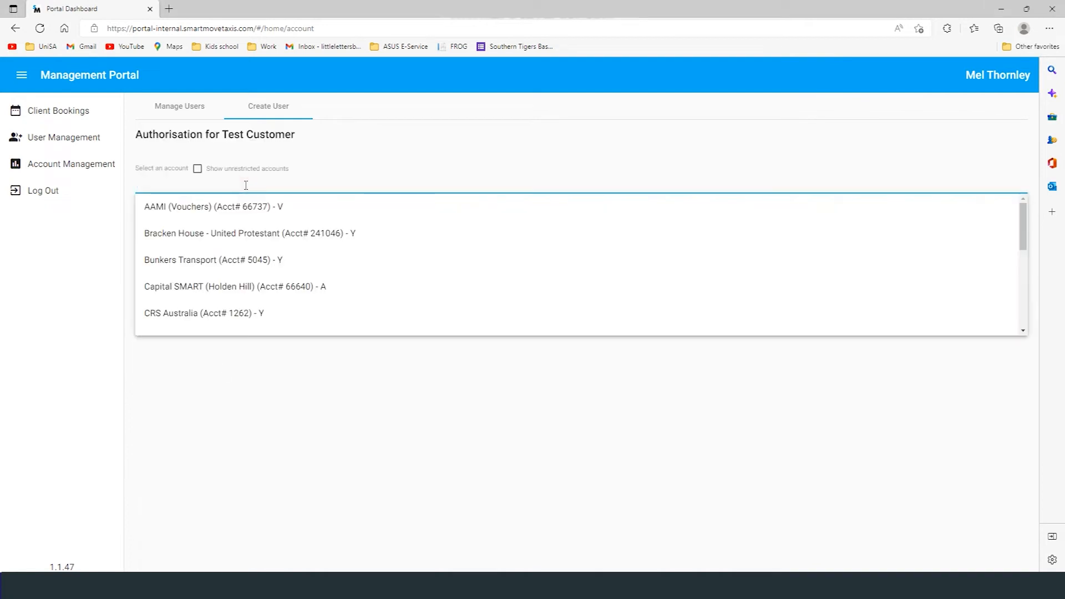
pyautogui.click(235, 214)
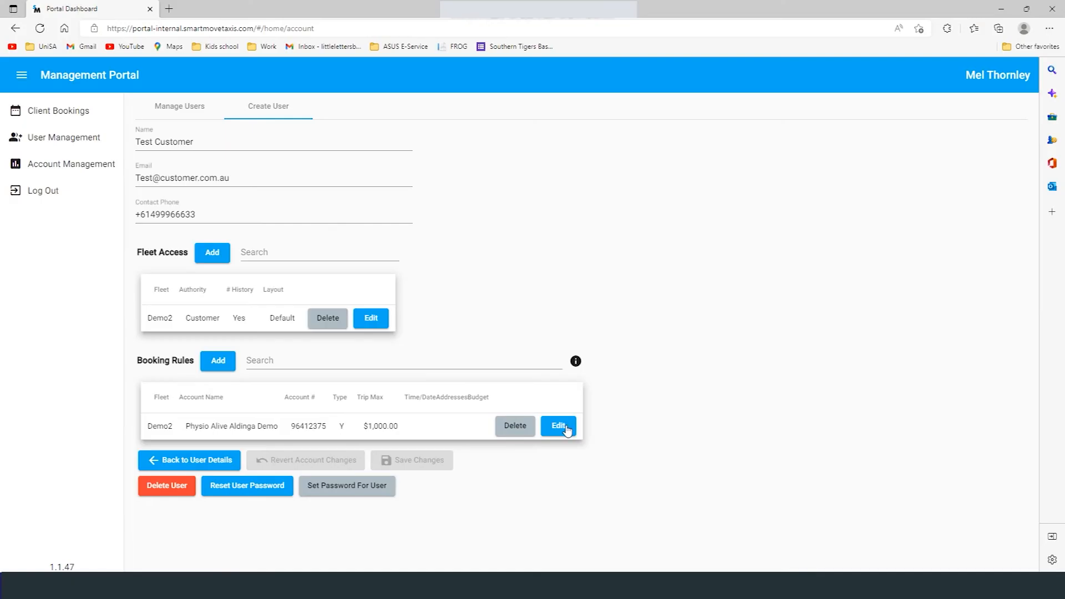
pyautogui.click(562, 427)
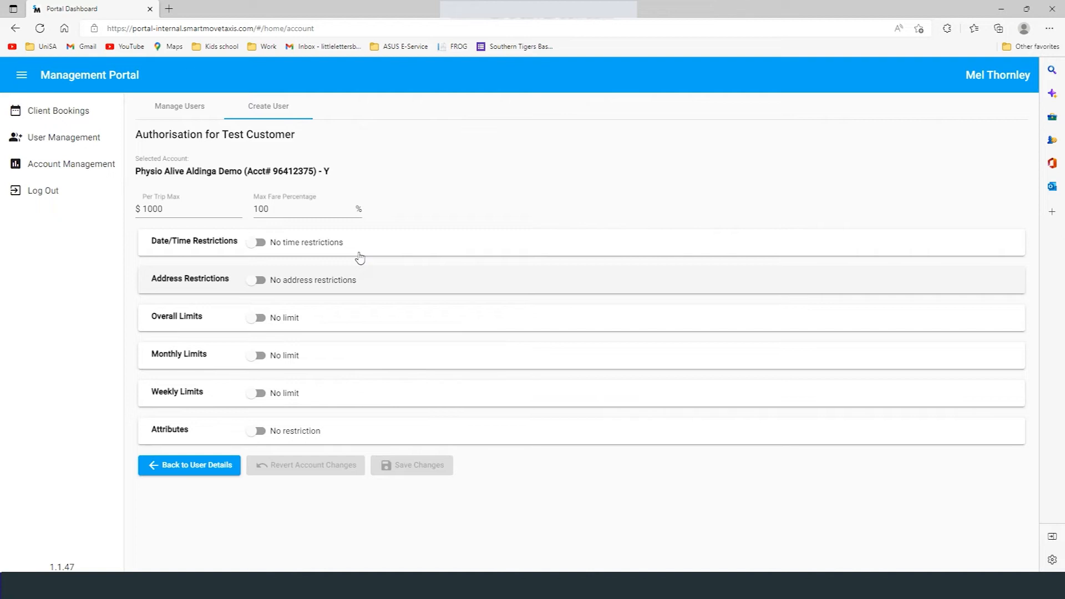
pyautogui.moveTo(202, 209); pyautogui.dragTo(128, 215)
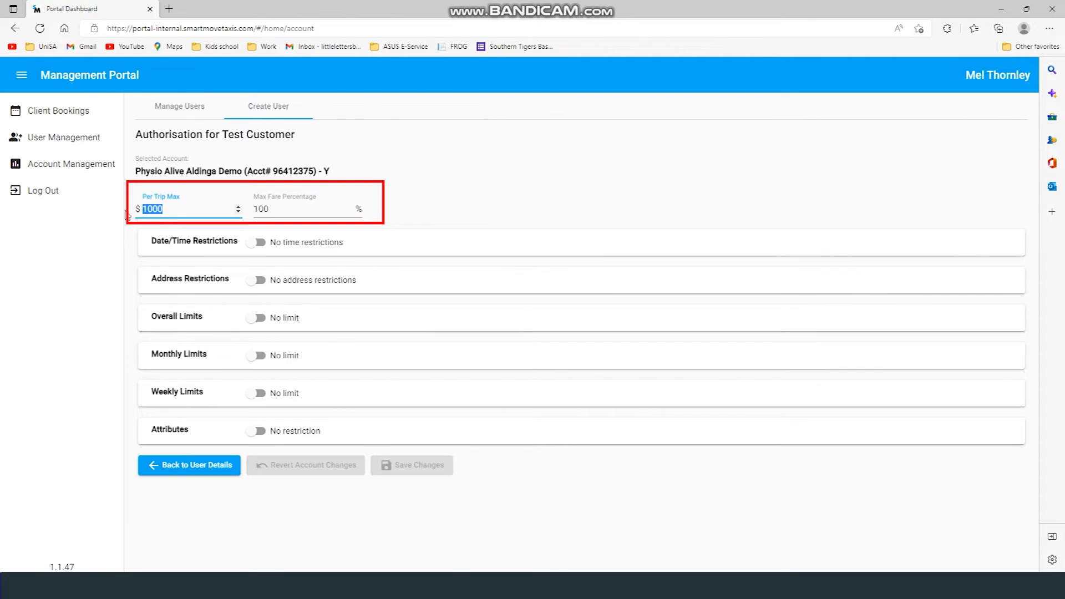
pyautogui.write('20')
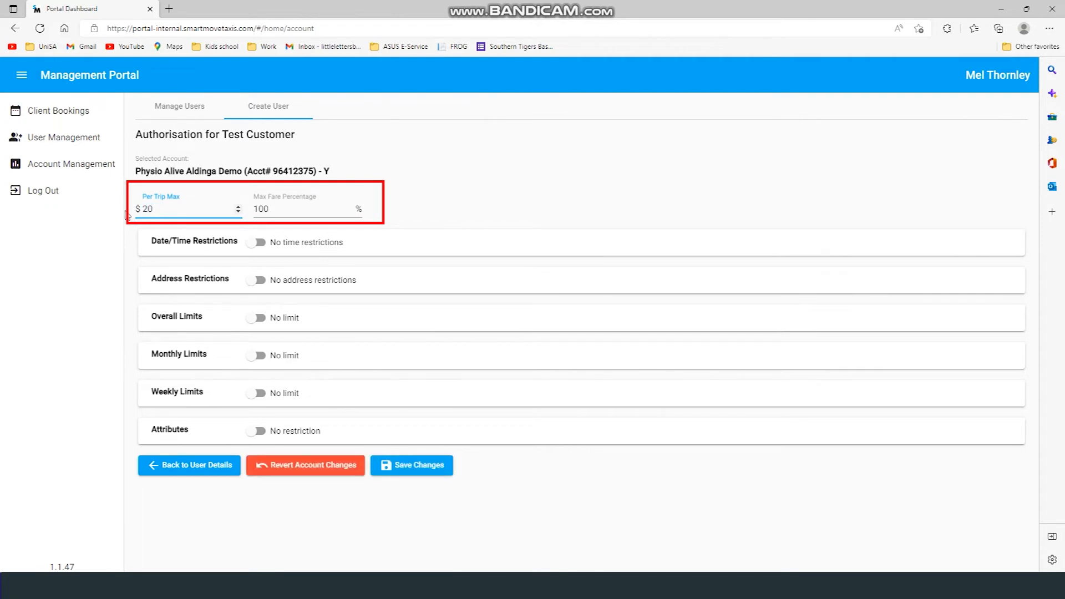
pyautogui.click(391, 204)
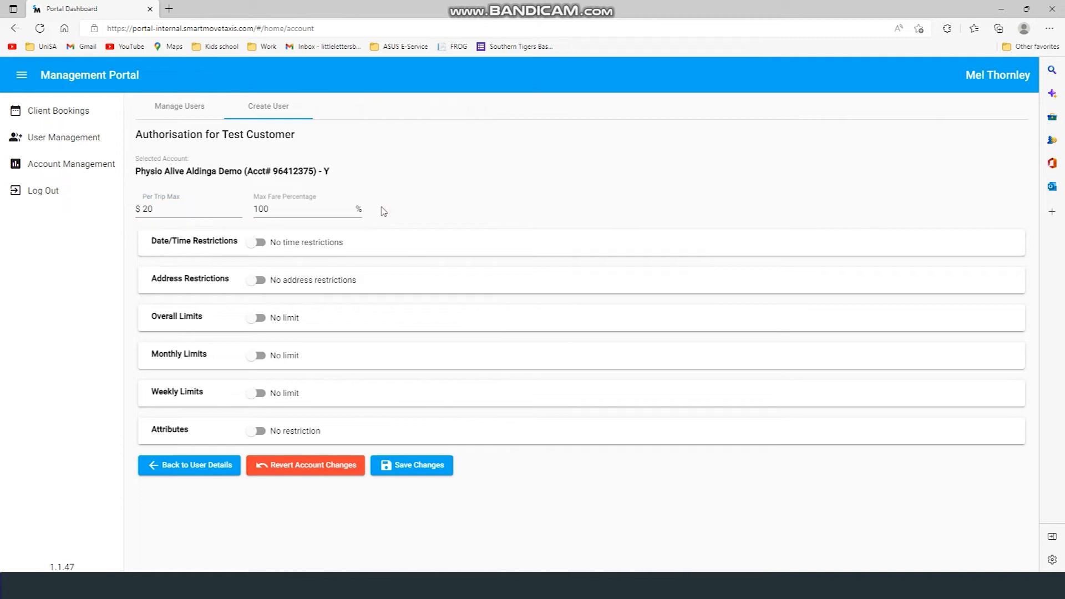
# Apply monthly limits to the booking rule with a budget of $20 and a maximum of 1 trip.
pyautogui.click(257, 356)
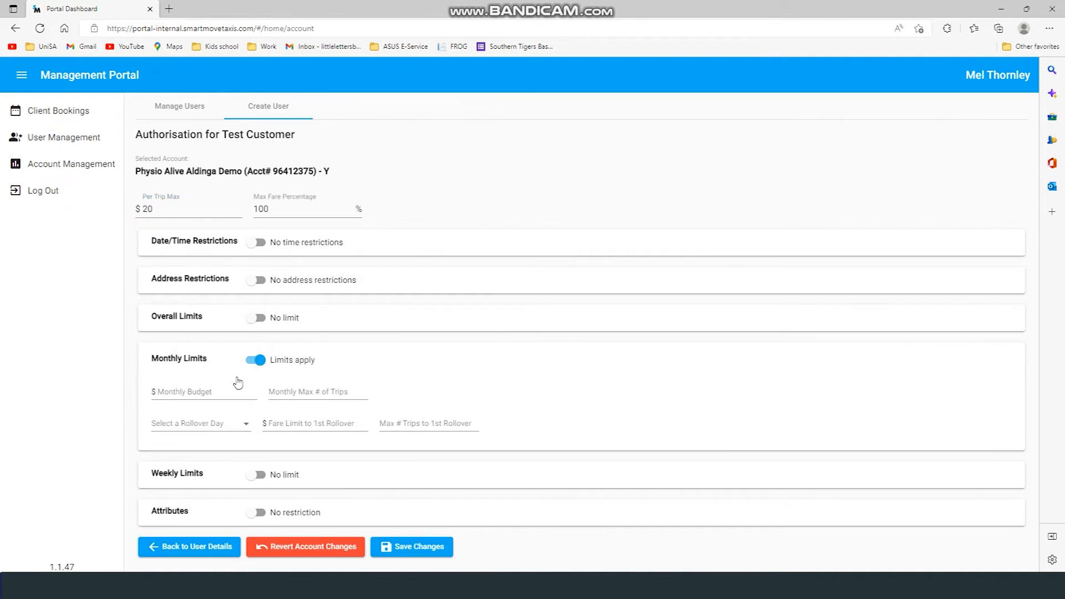
pyautogui.click(222, 393)
pyautogui.write('20')
pyautogui.click(296, 392)
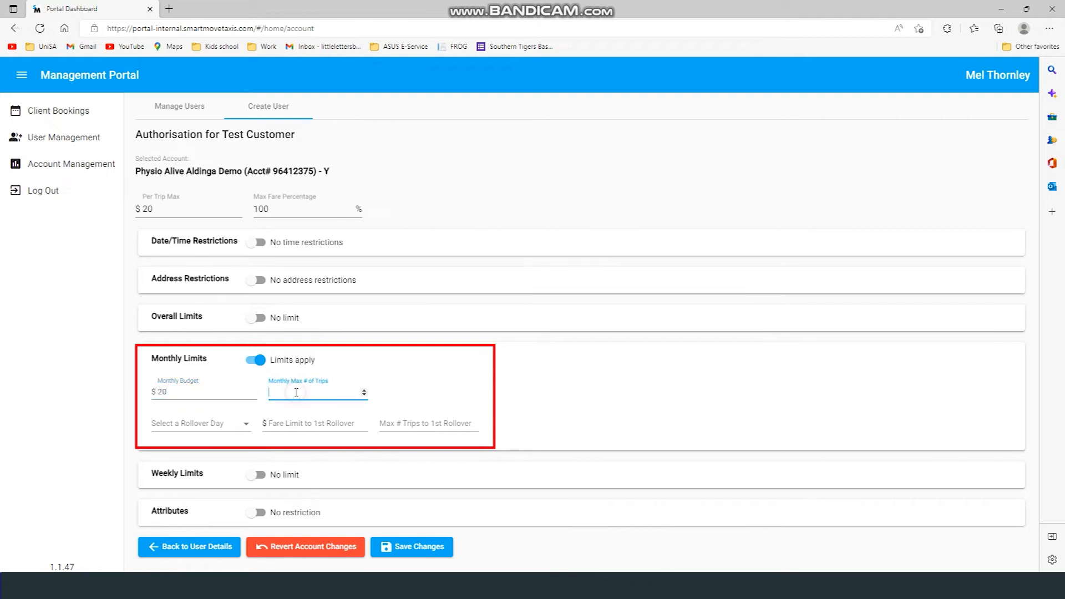
pyautogui.write('1')
pyautogui.click(517, 392)
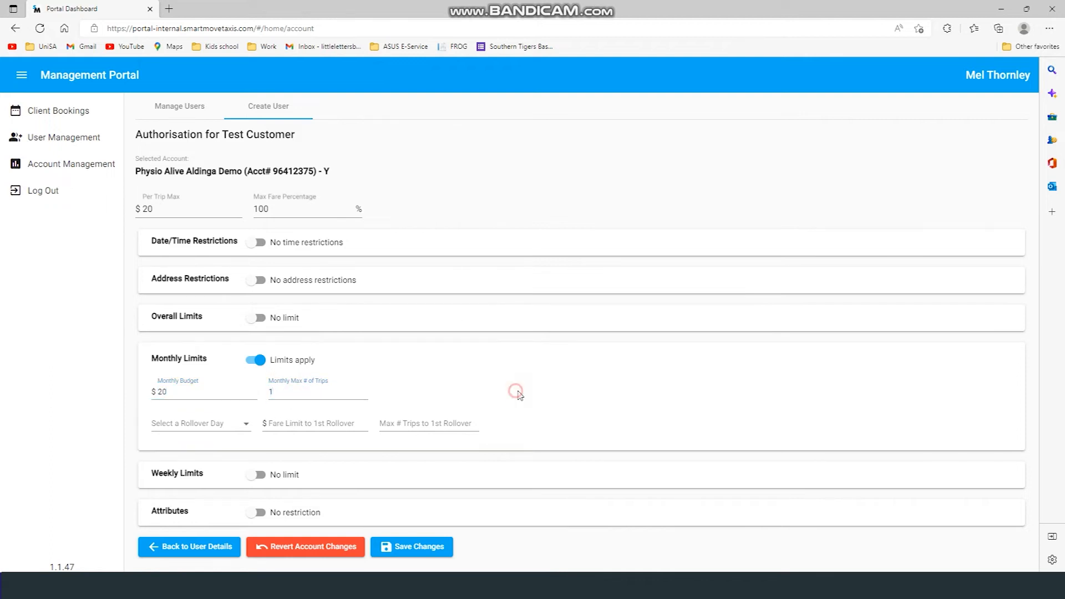
# Preview the date/time, address and overall limit options, switching each back off, and turn off the monthly limits.
pyautogui.click(258, 242)
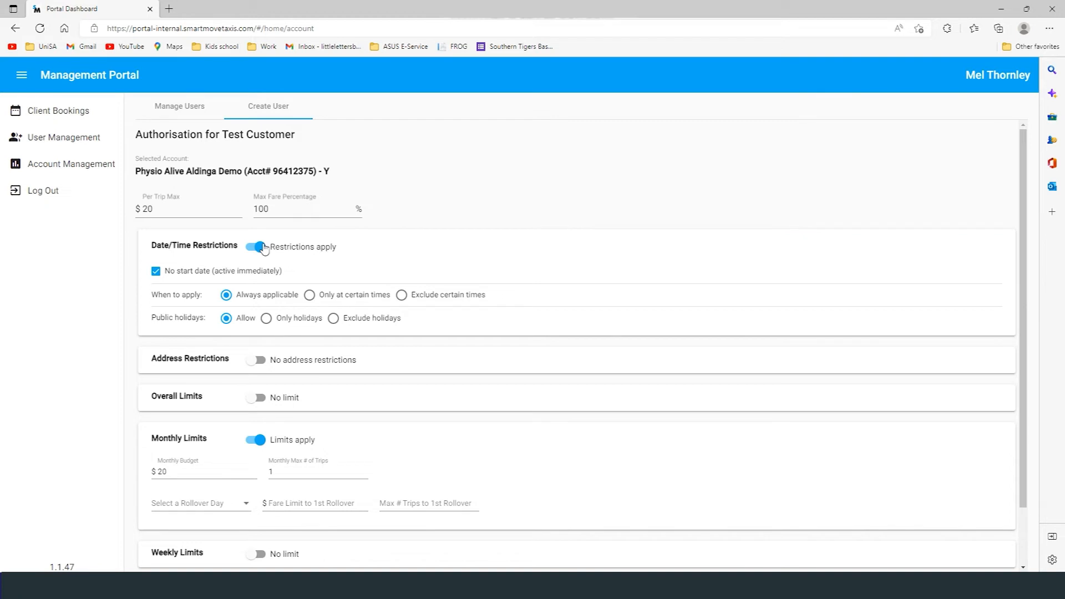
pyautogui.click(249, 249)
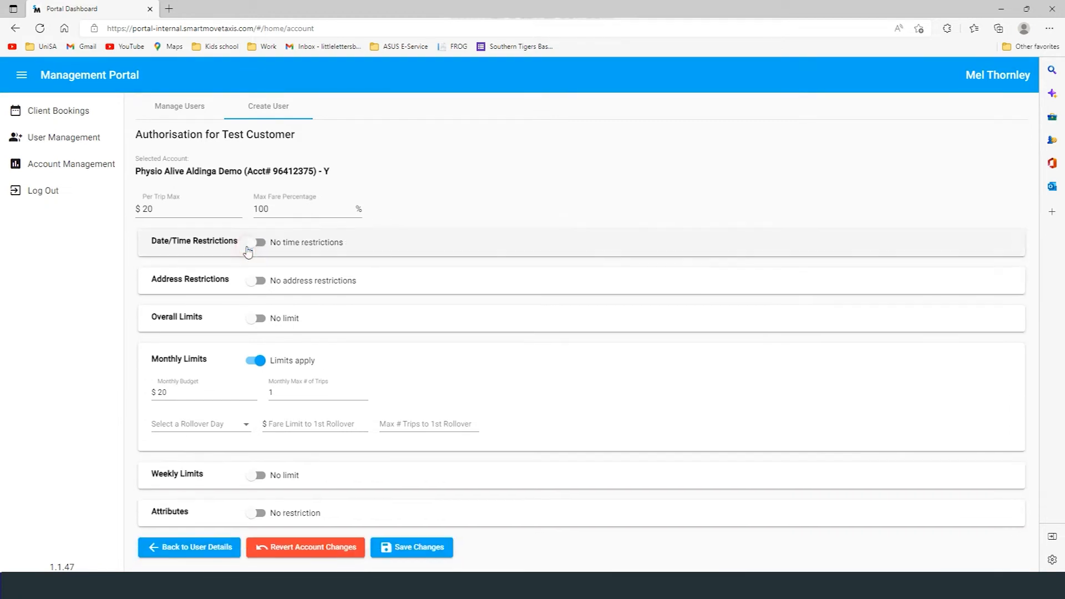
pyautogui.click(264, 281)
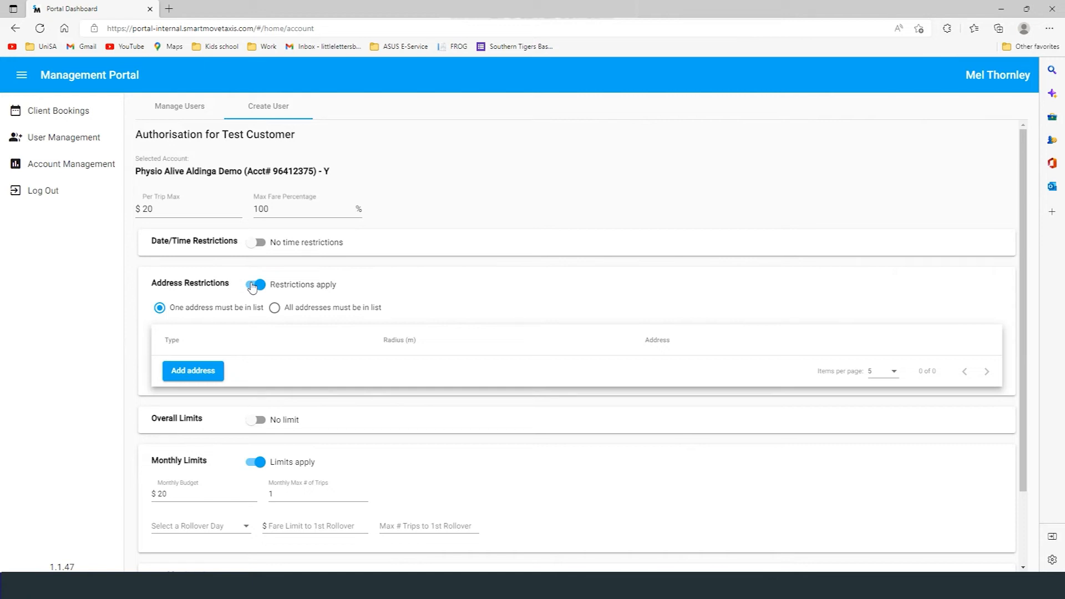
pyautogui.click(253, 285)
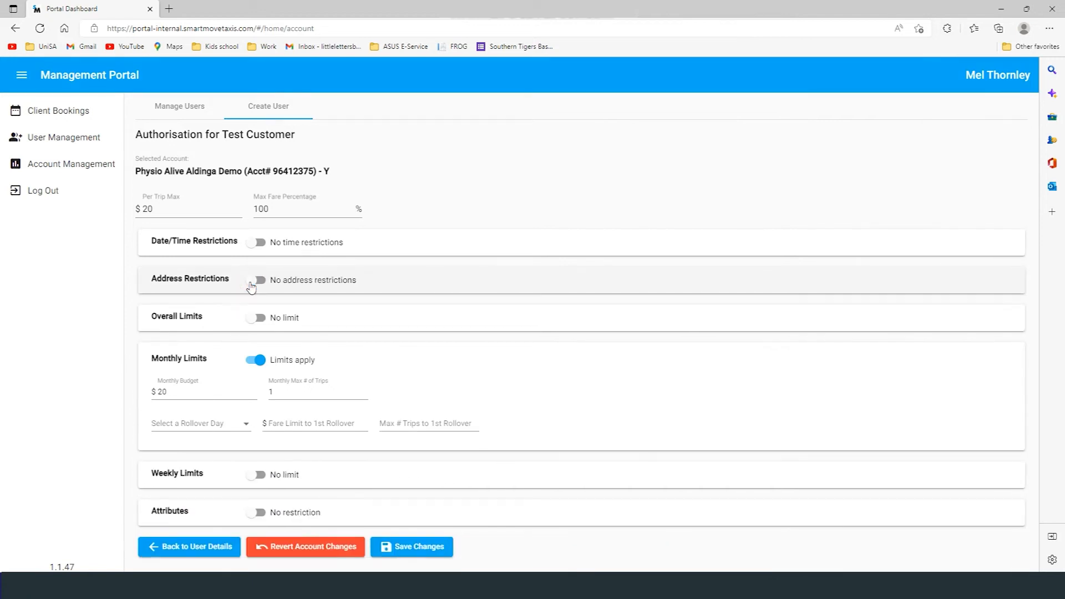
pyautogui.click(256, 317)
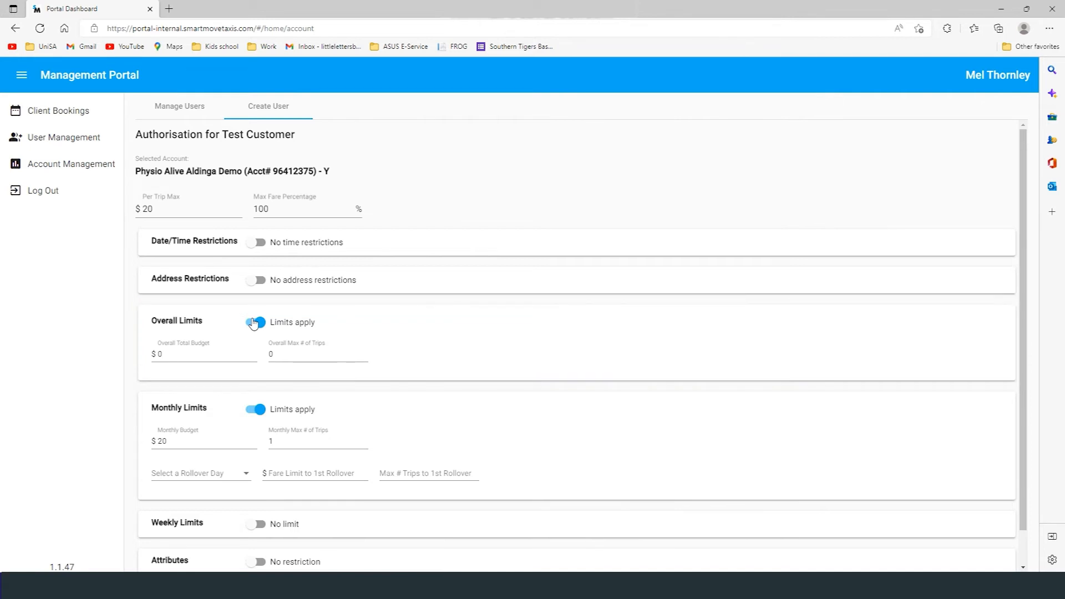
pyautogui.click(254, 322)
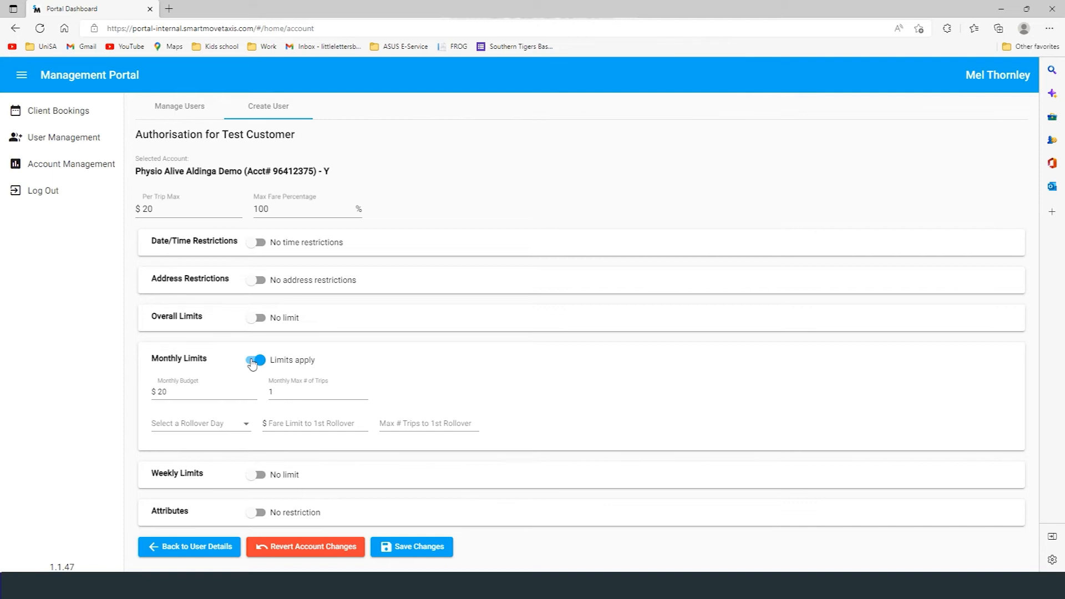
pyautogui.click(253, 360)
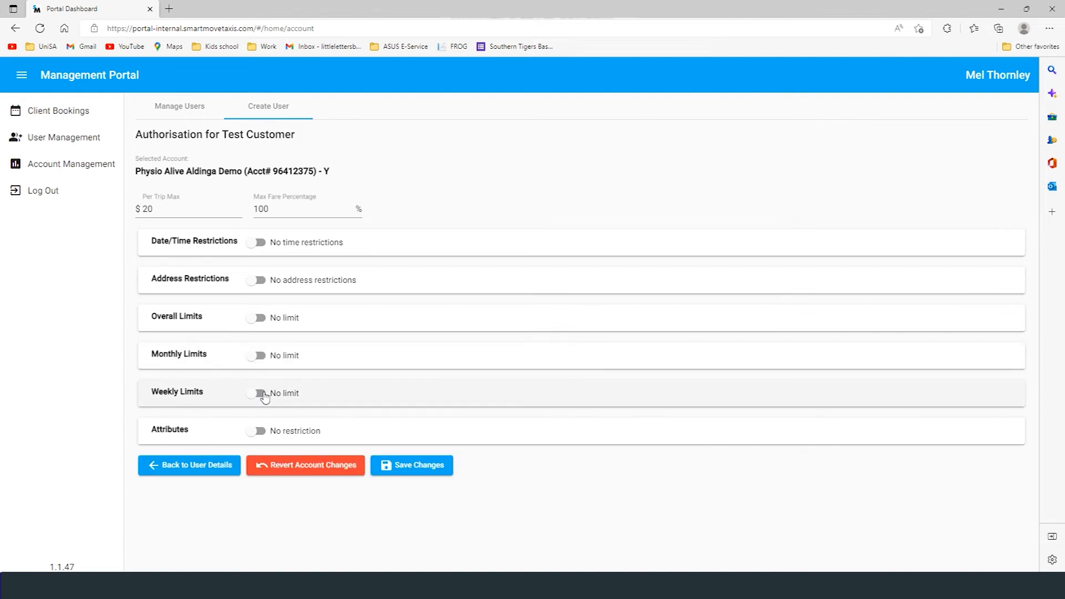
# Preview the weekly limit and attribute restriction options, switching both back off, and save the booking rule changes.
pyautogui.click(260, 393)
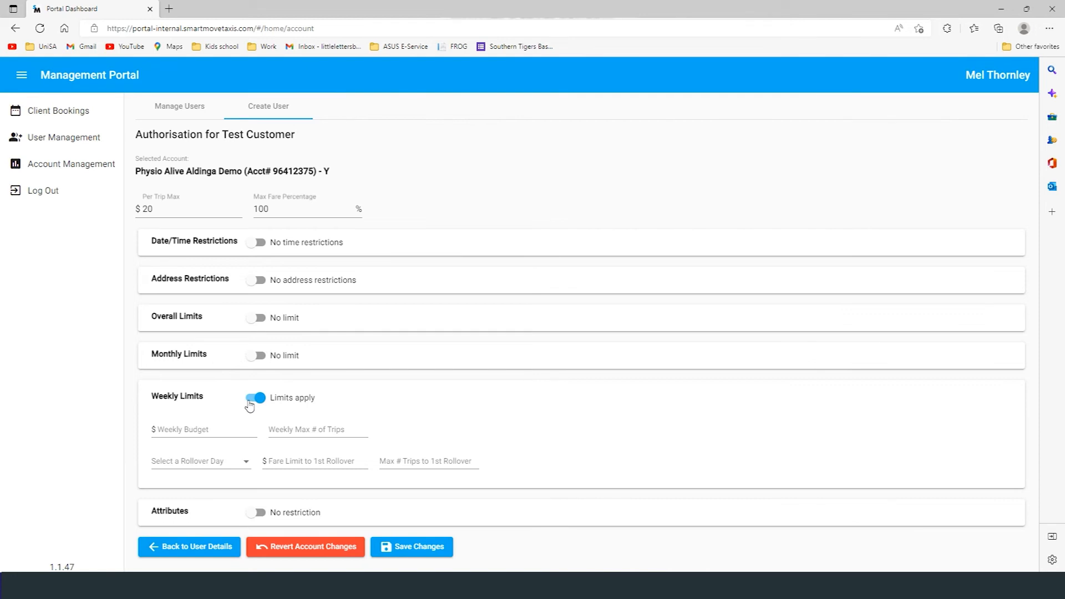
pyautogui.click(250, 400)
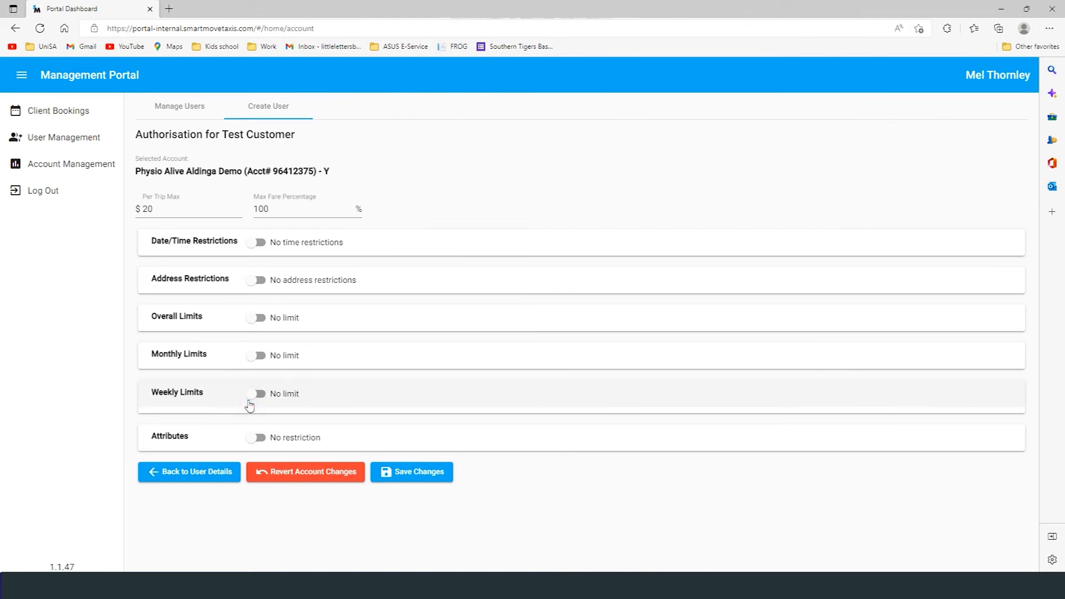
pyautogui.click(259, 431)
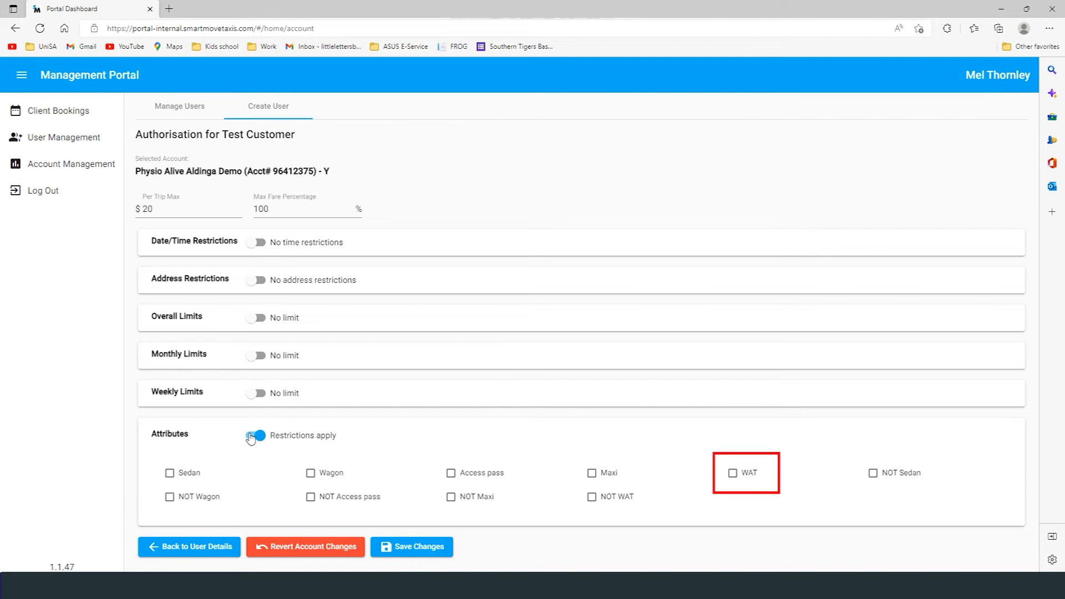
pyautogui.click(253, 436)
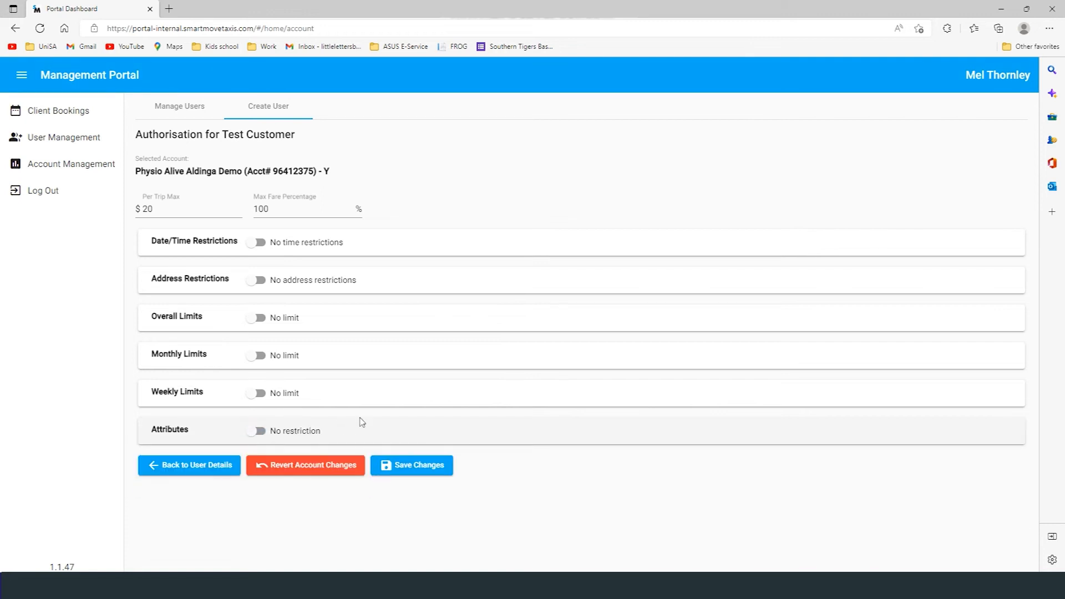
pyautogui.click(428, 468)
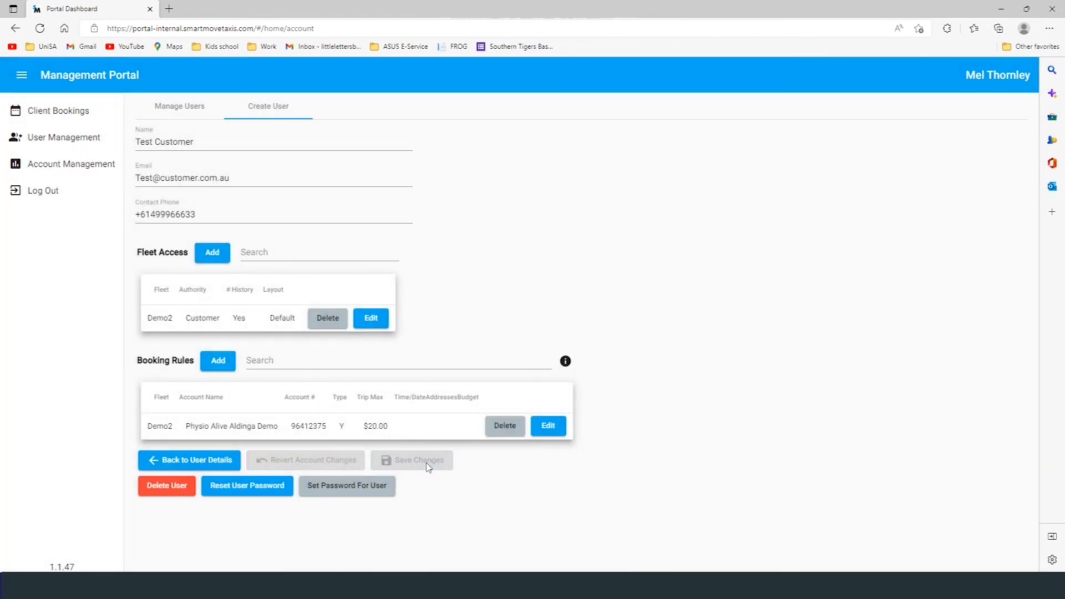
# Set a password for the new user by entering the account password and saving it.
pyautogui.click(379, 491)
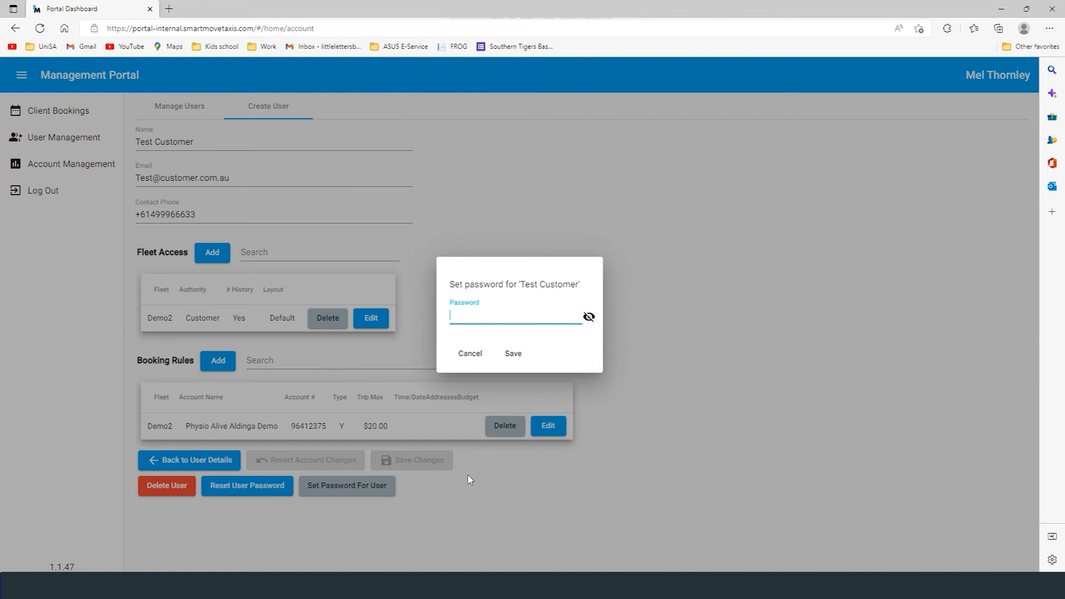
pyautogui.write('••••••')
pyautogui.click(525, 354)
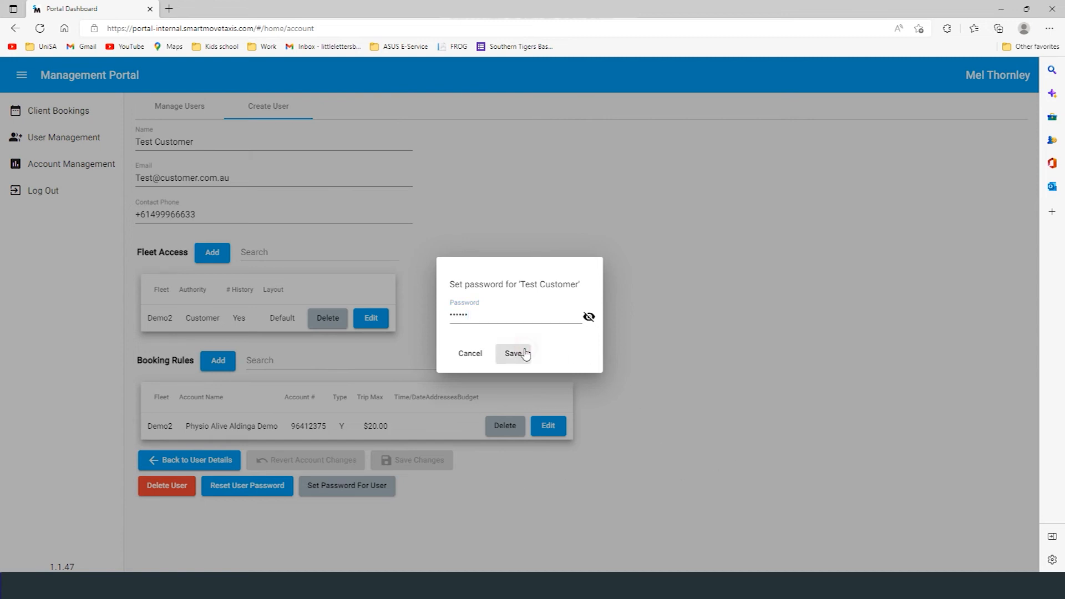
pyautogui.click(468, 351)
# Send the new user an email with a password reset link and dismiss the notice.
pyautogui.click(279, 491)
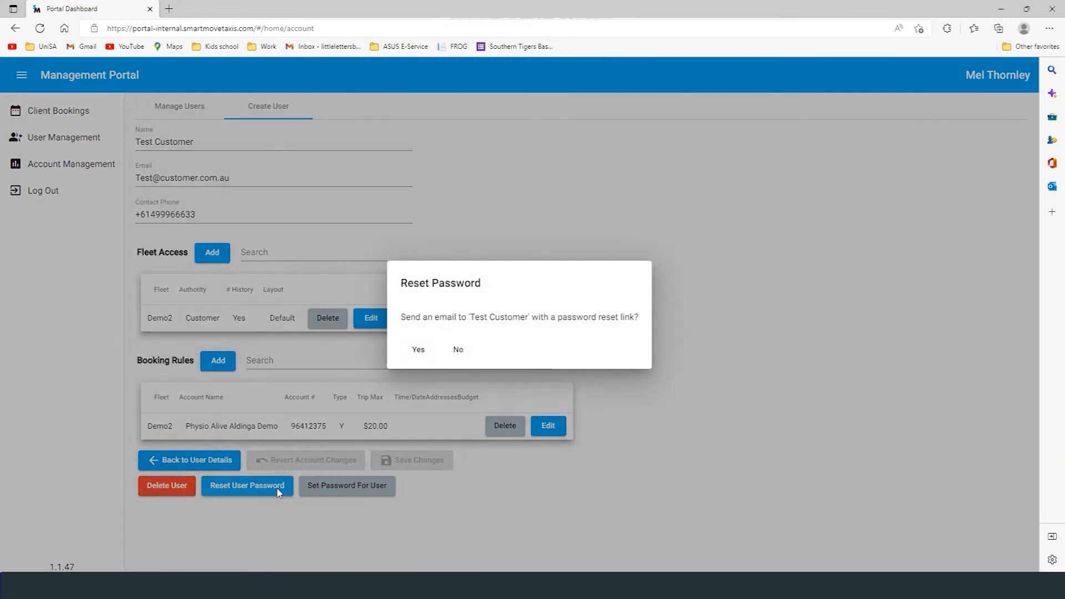
pyautogui.click(418, 349)
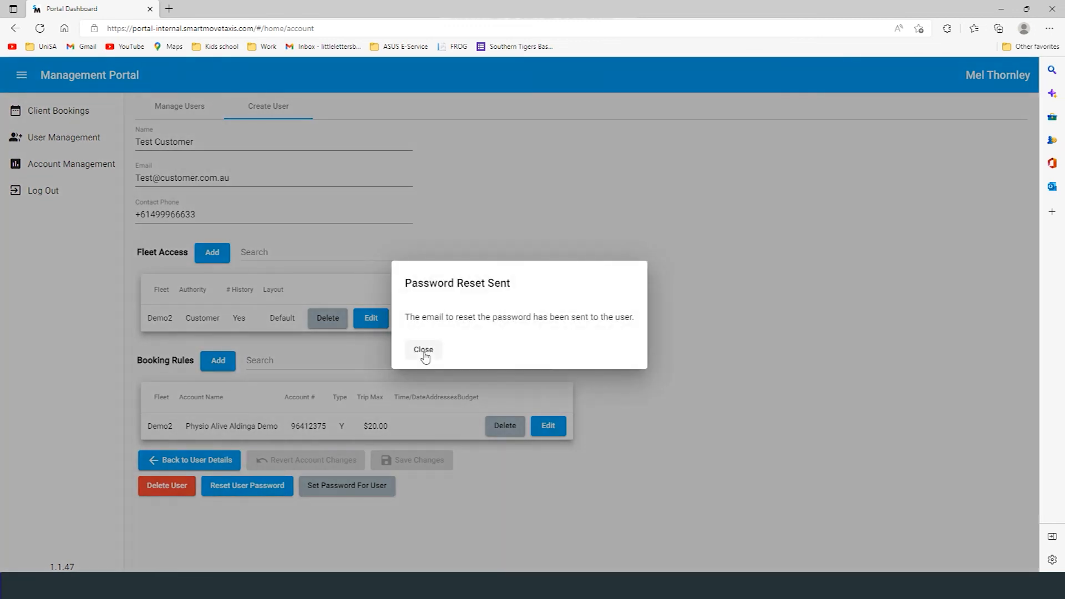
pyautogui.click(423, 351)
# Reopen the test customer's details from the user list and request a password reset for that user.
pyautogui.click(218, 461)
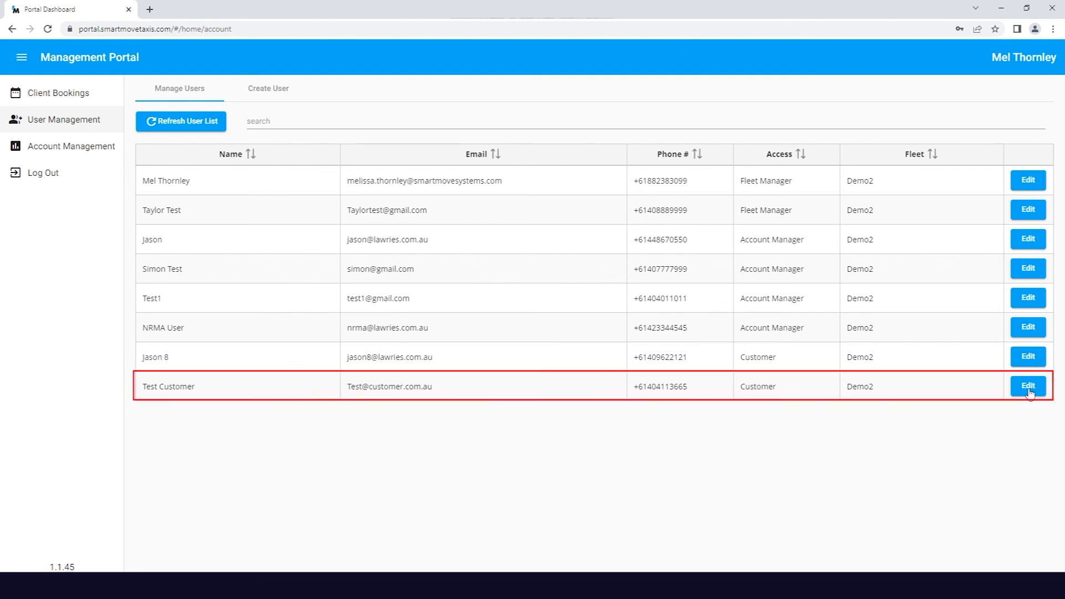
pyautogui.click(1027, 388)
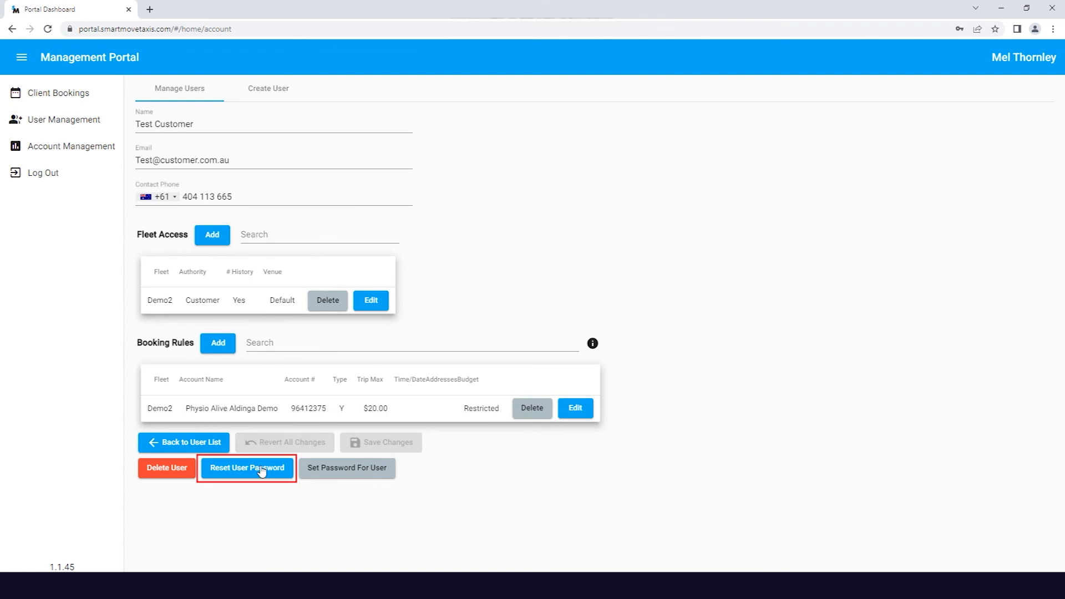
pyautogui.click(262, 471)
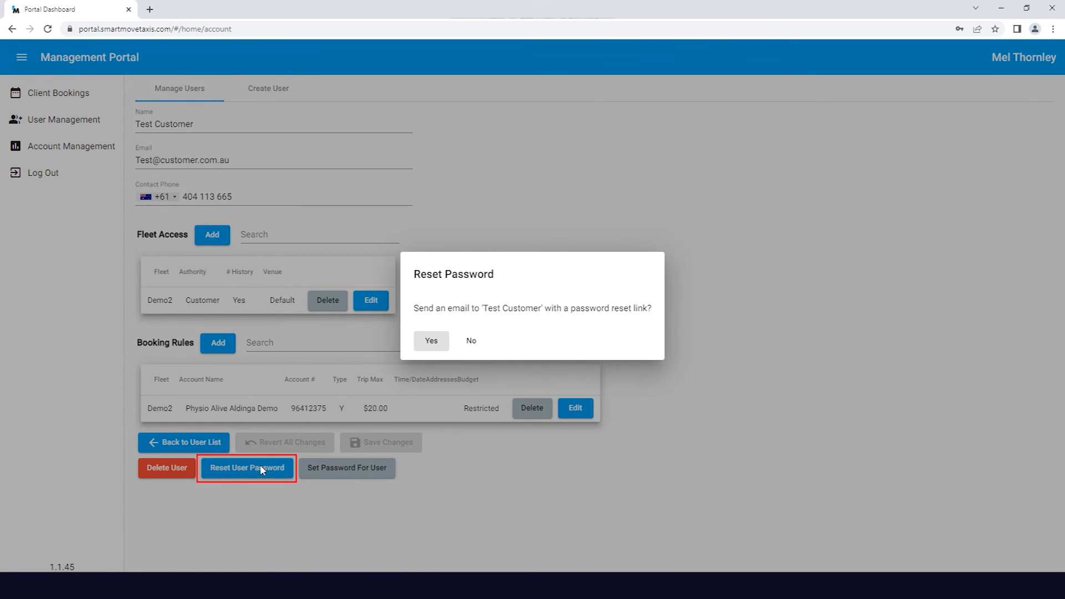